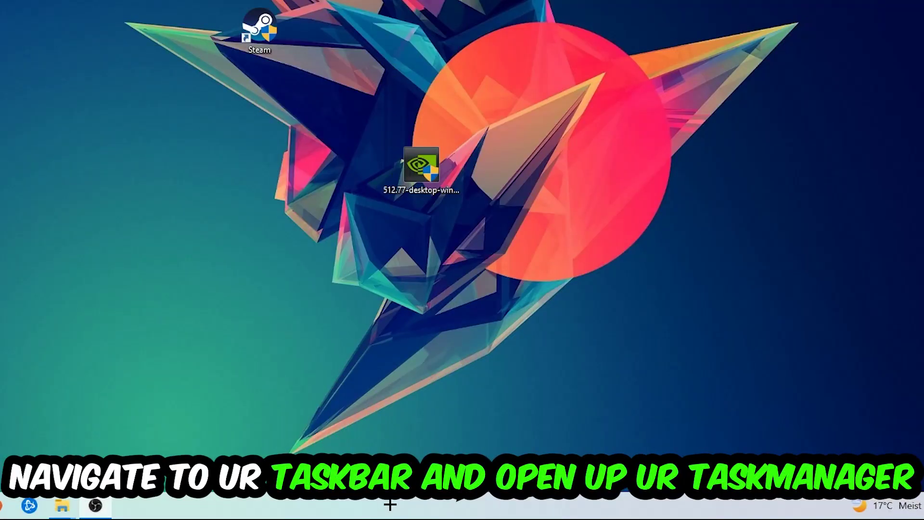
- Open Task Manager maximised, view the Microsoft Text Input Application's End task option, then close it
right_click(390, 505)
left_click(465, 442)
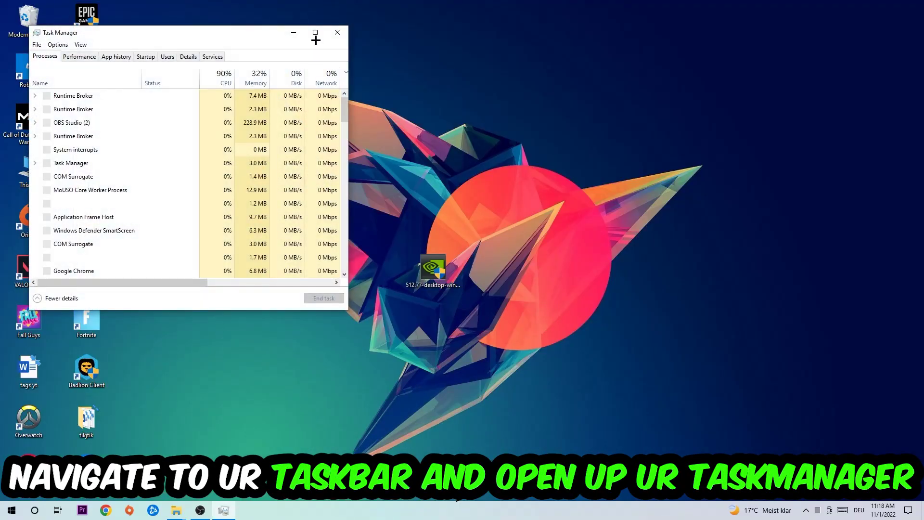
left_click(314, 34)
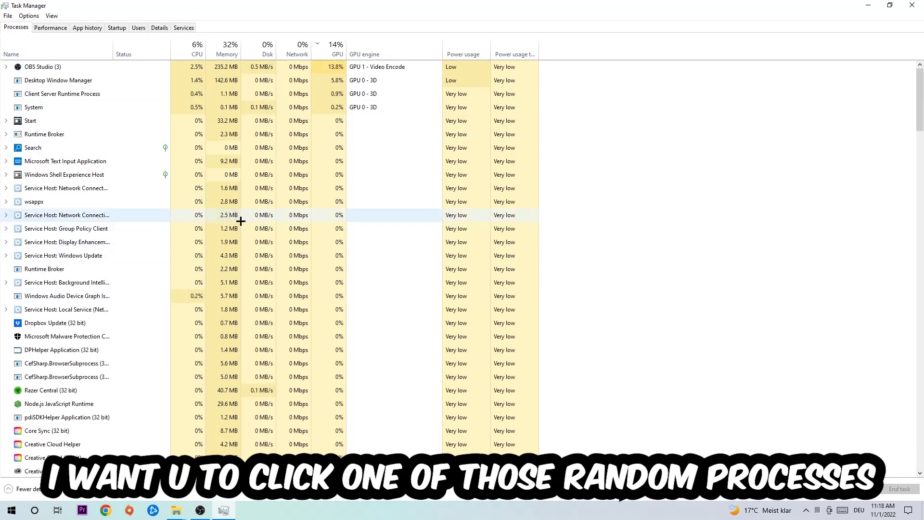
left_click(195, 161)
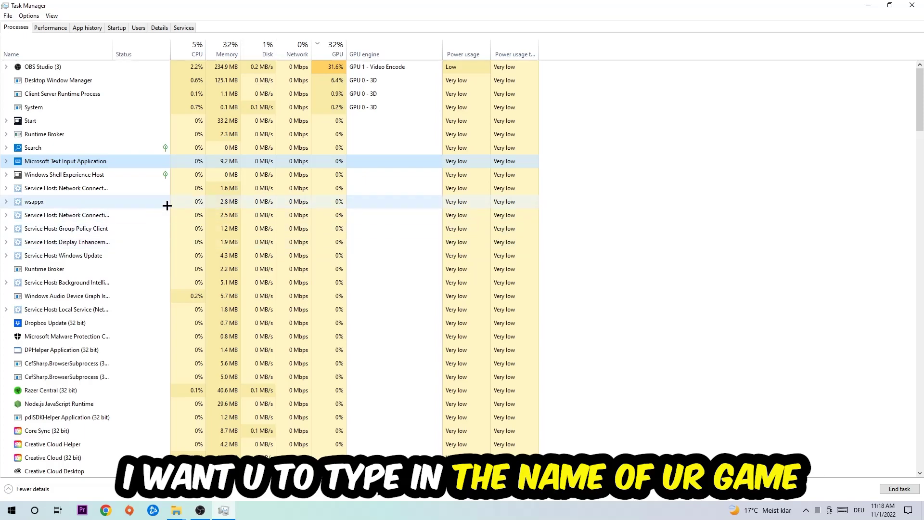
right_click(209, 162)
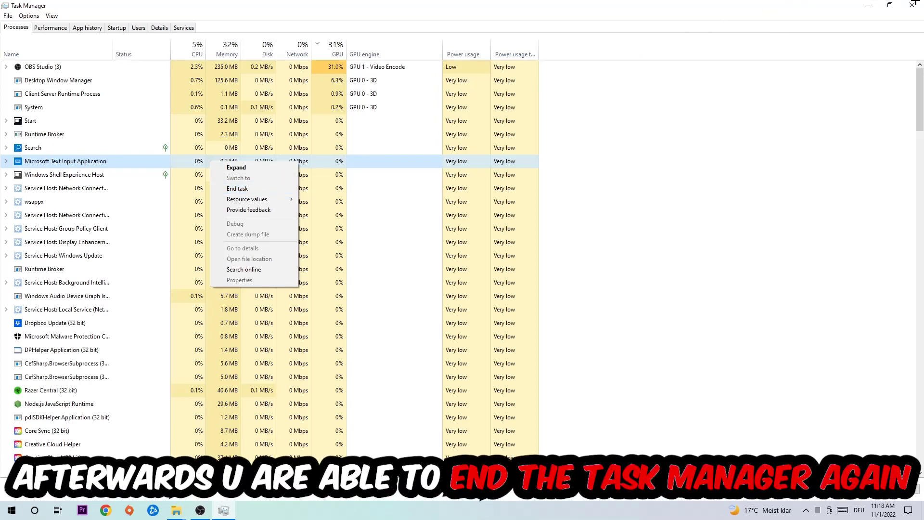
left_click(911, 5)
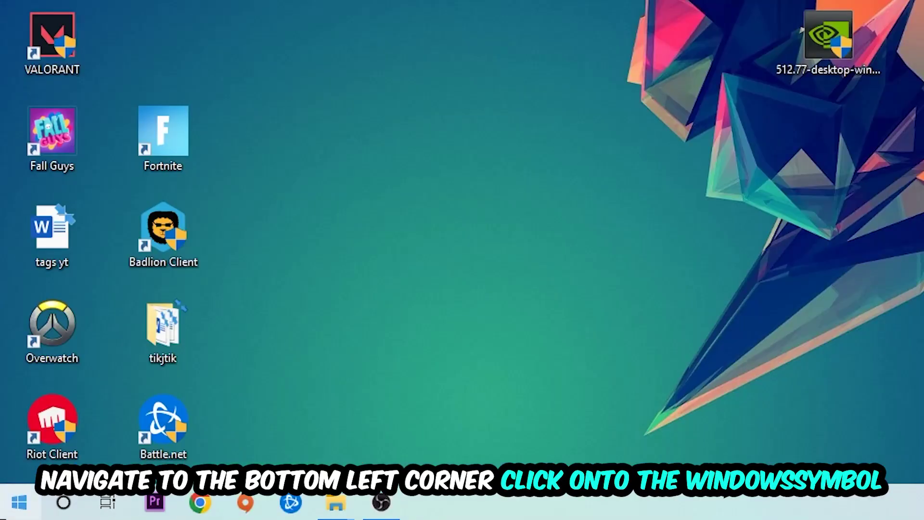
- Check that Windows Update under Update & Security reports the PC up to date, then close Settings
left_click(12, 510)
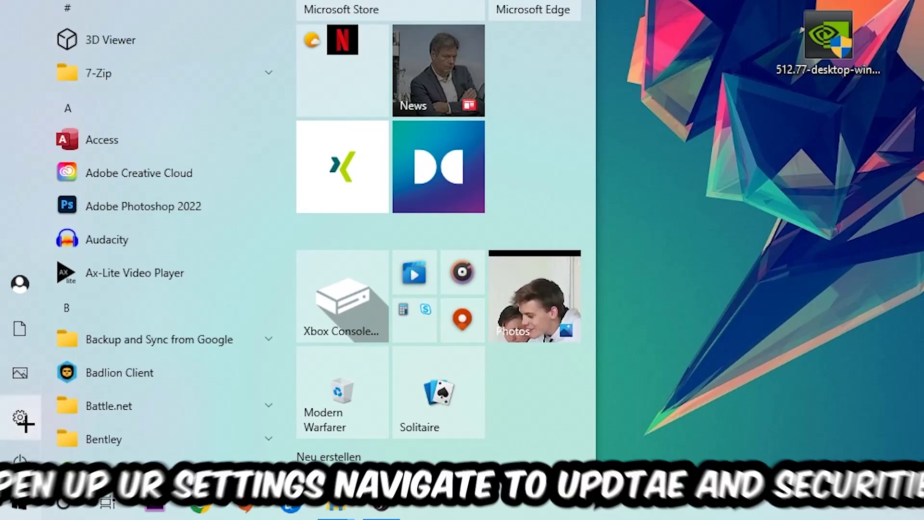
left_click(11, 462)
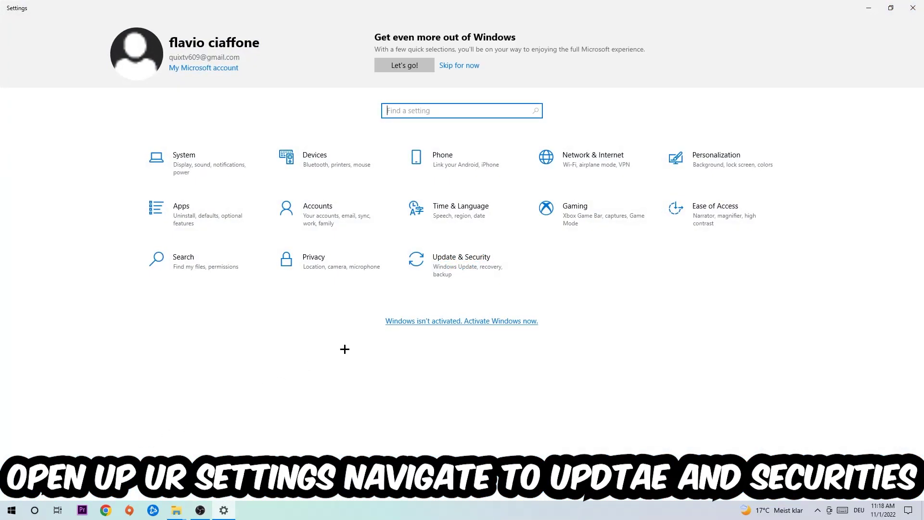
left_click(473, 265)
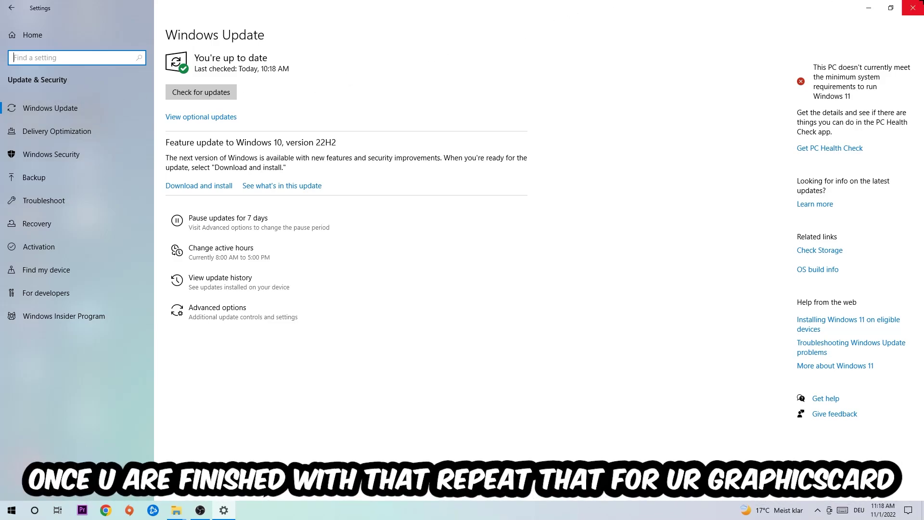
left_click(913, 8)
- Move the NVIDIA installer to the left column, reposition Steam, and open Steam's Properties
left_click_drag(432, 267, 318, 267)
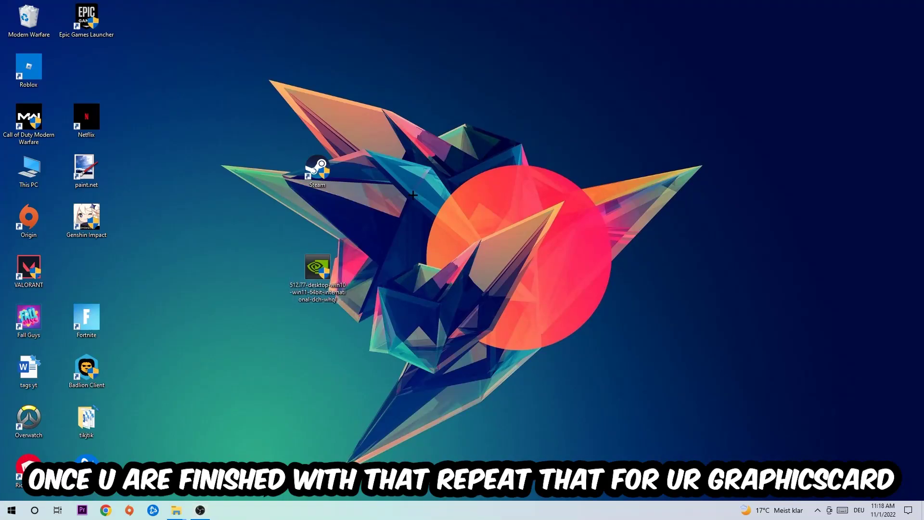
left_click_drag(434, 268, 87, 267)
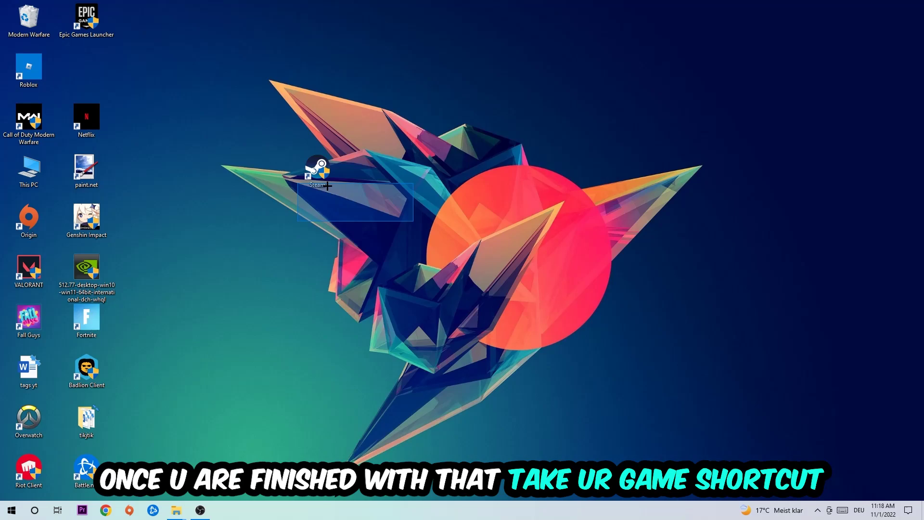
mouse_move(317, 172)
left_mouse_down()
mouse_move(494, 215)
mouse_move(433, 213)
mouse_move(552, 216)
mouse_move(451, 206)
left_mouse_up()
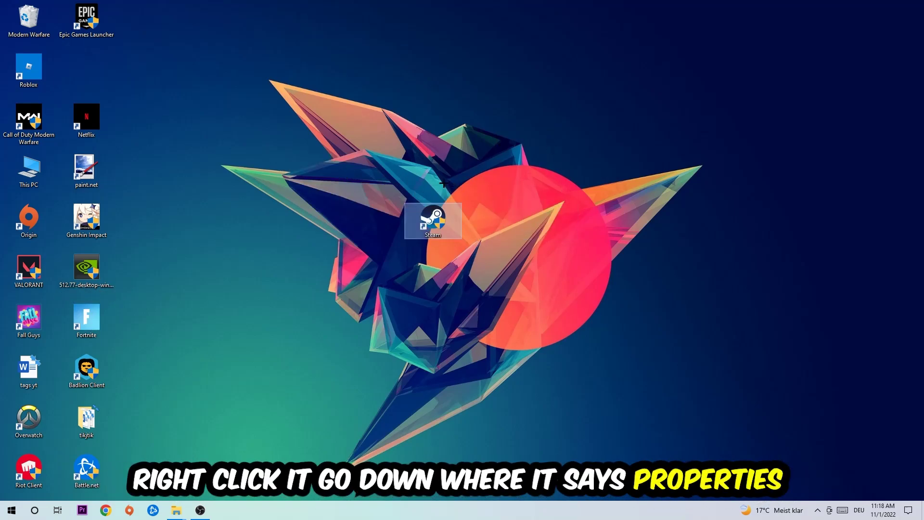
right_click(441, 211)
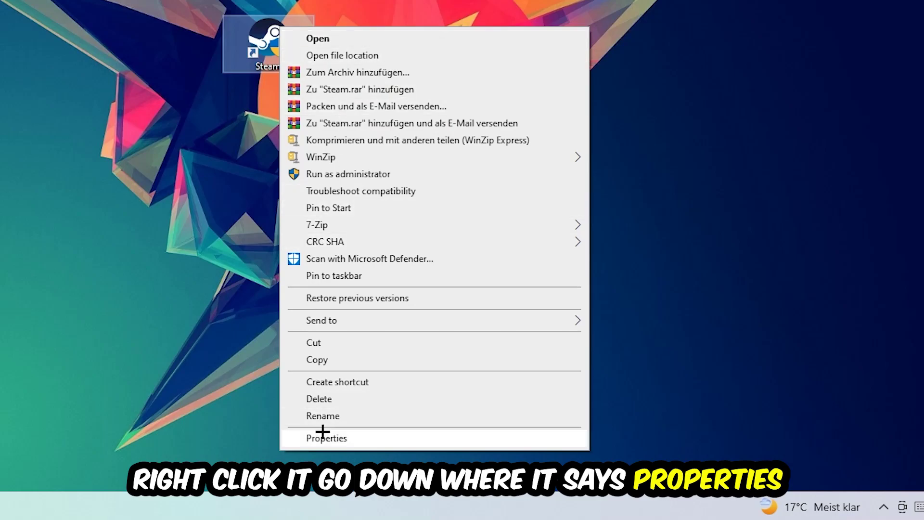
left_click(326, 438)
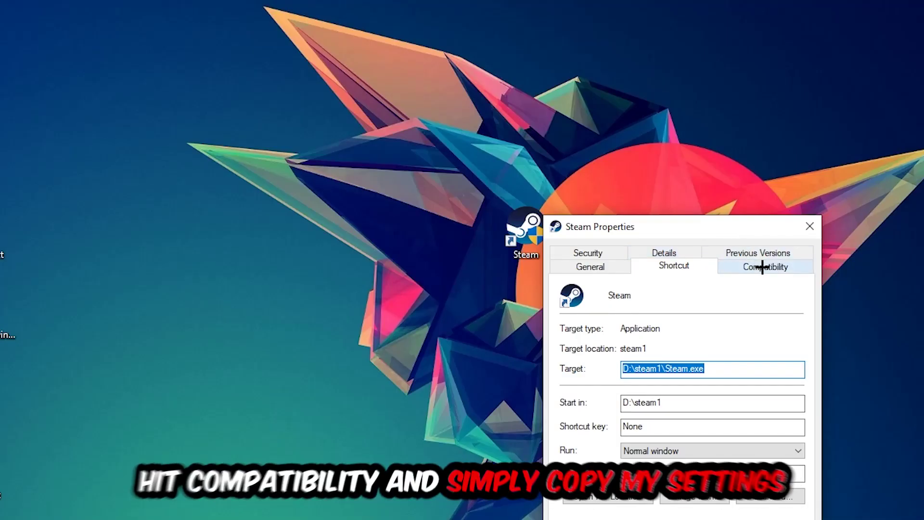
- Set the Steam shortcut to Windows 8 compatibility mode with run as administrator, and save
left_click(761, 267)
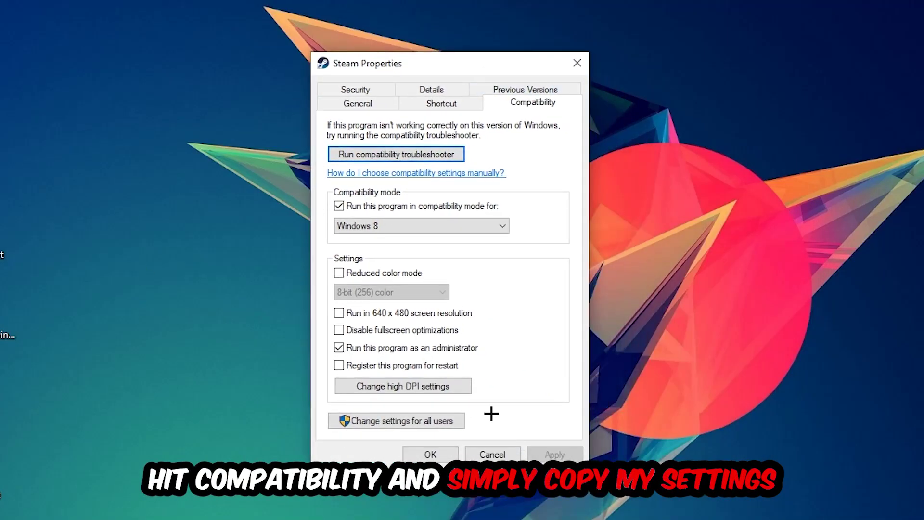
left_click(338, 206)
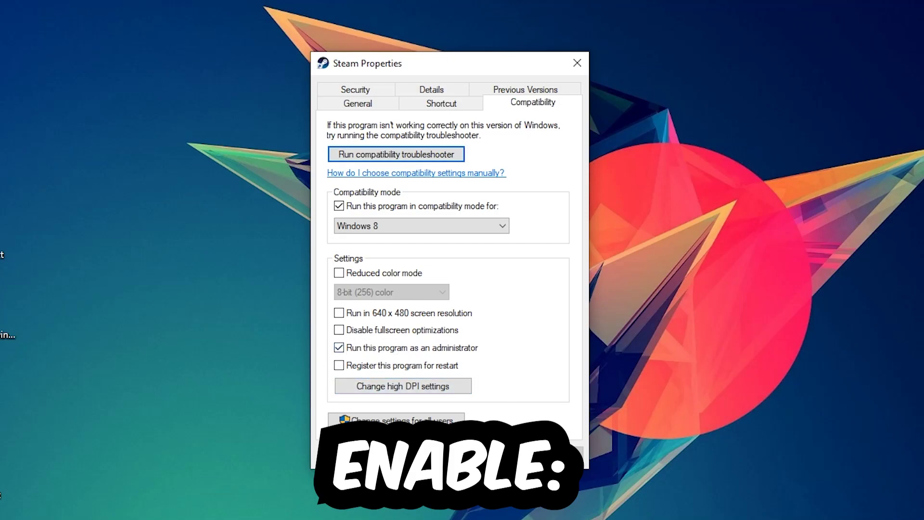
key("Return")
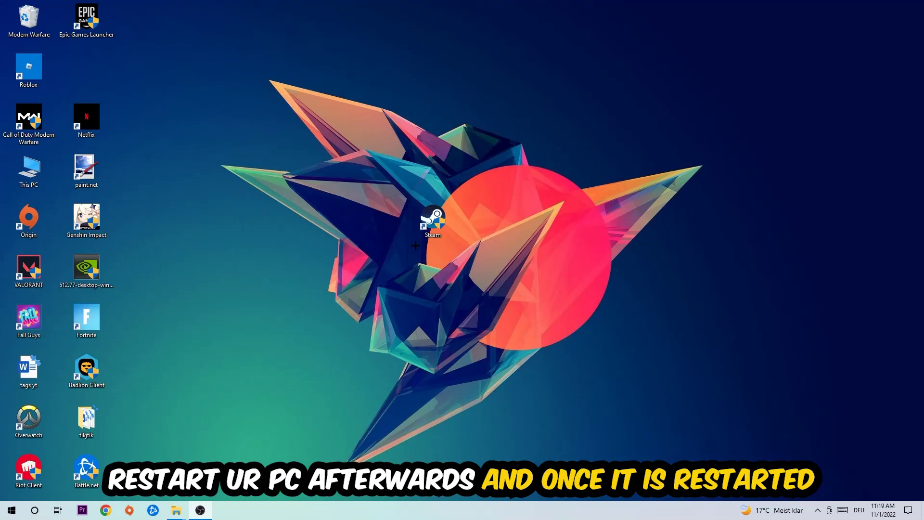
- Drag the Steam shortcut up near the top of the wallpaper artwork
left_click_drag(429, 239, 371, 144)
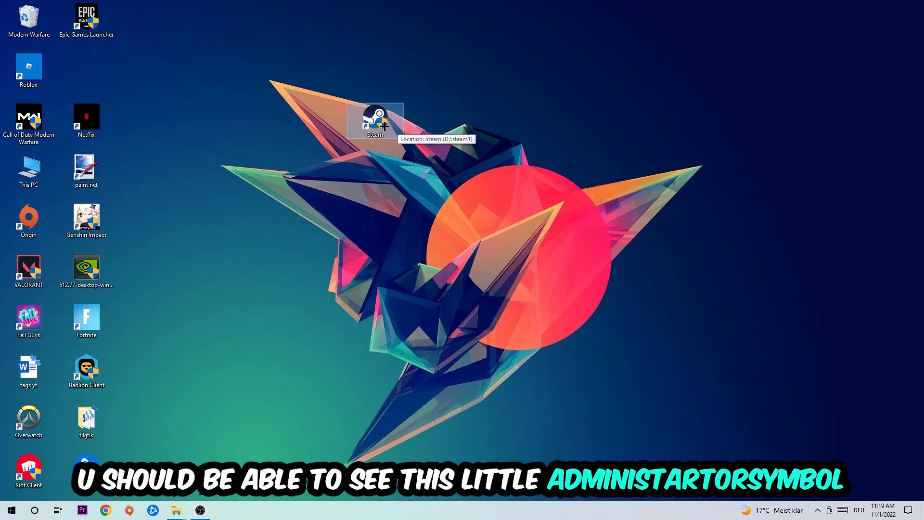